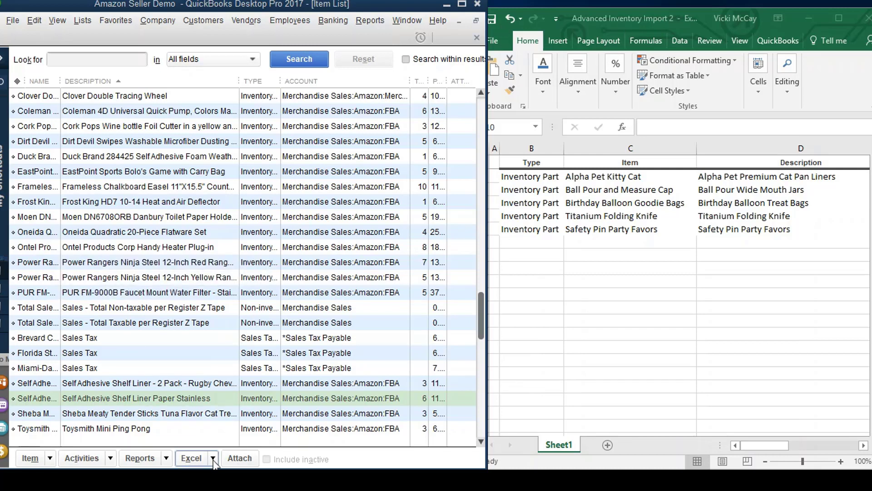
Start an Advanced Import of Excel data from the item list, declining the multiple list entries suggestion
click(213, 457)
click(204, 415)
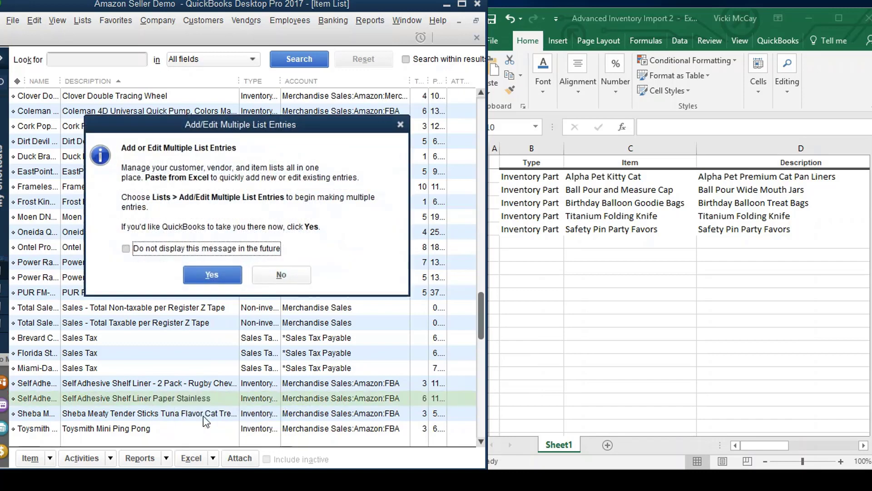
click(282, 275)
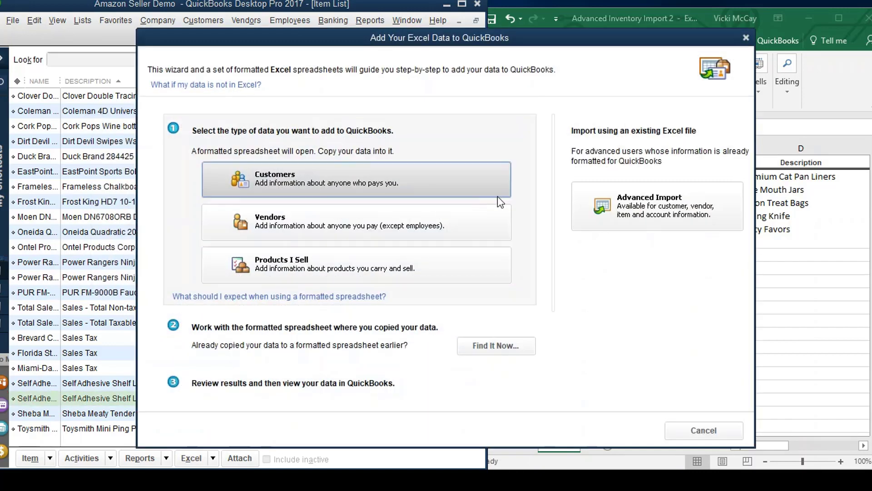
click(628, 212)
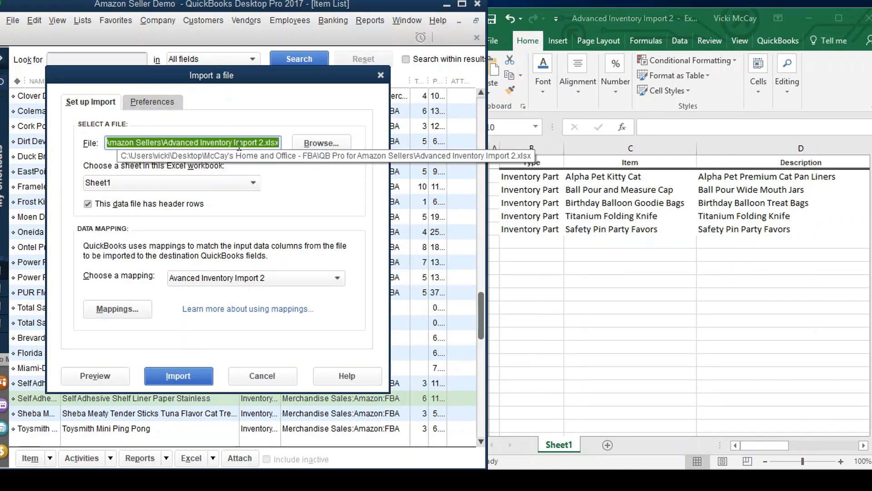
Choose the workbook Advanced Inventory Import 2 as the import file and Sheet1 as its sheet
click(319, 145)
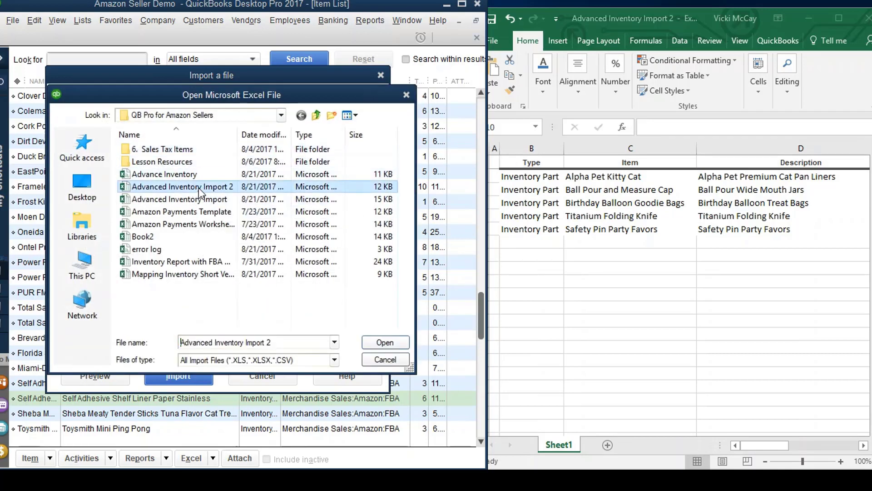
click(370, 345)
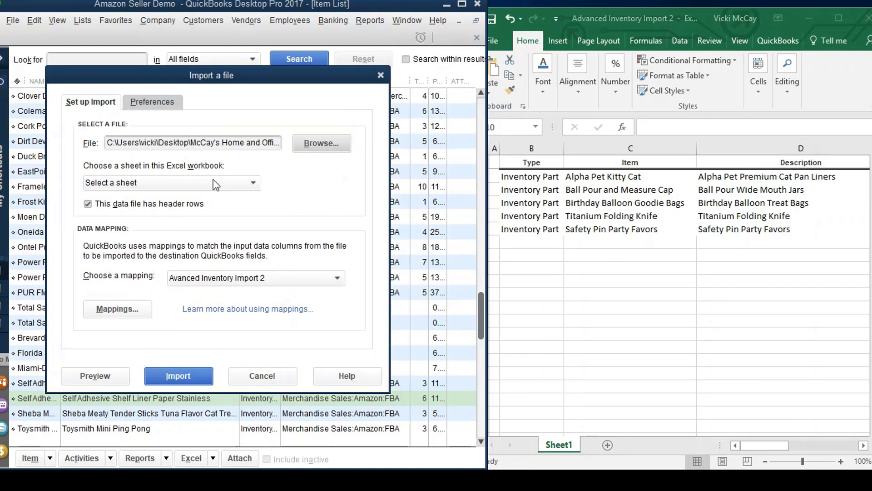
click(254, 183)
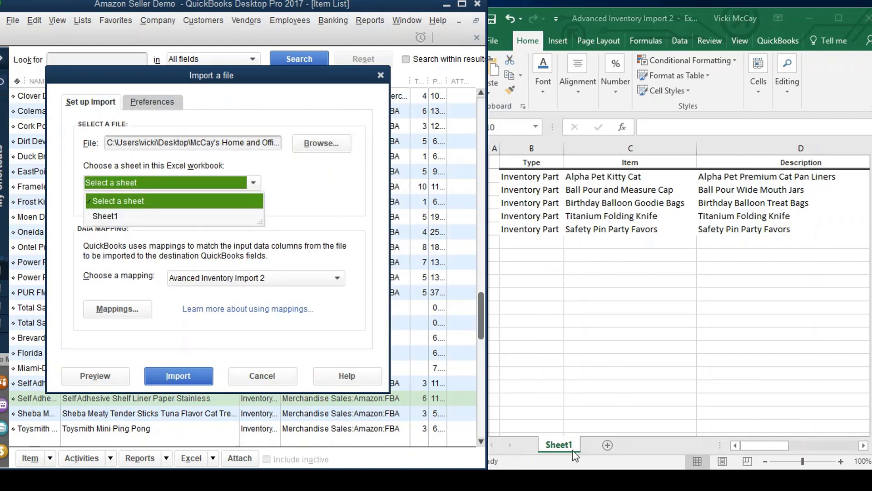
click(152, 218)
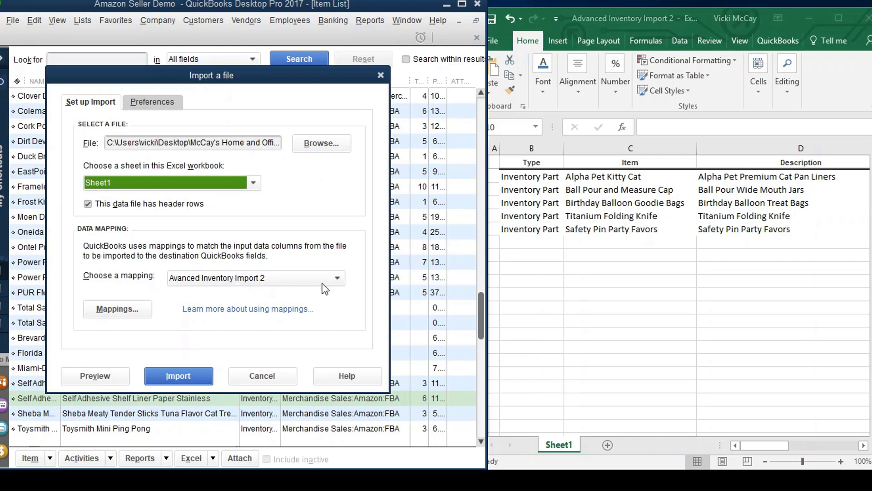
Add a new mapping named Import Inventory with the import type Item
click(338, 281)
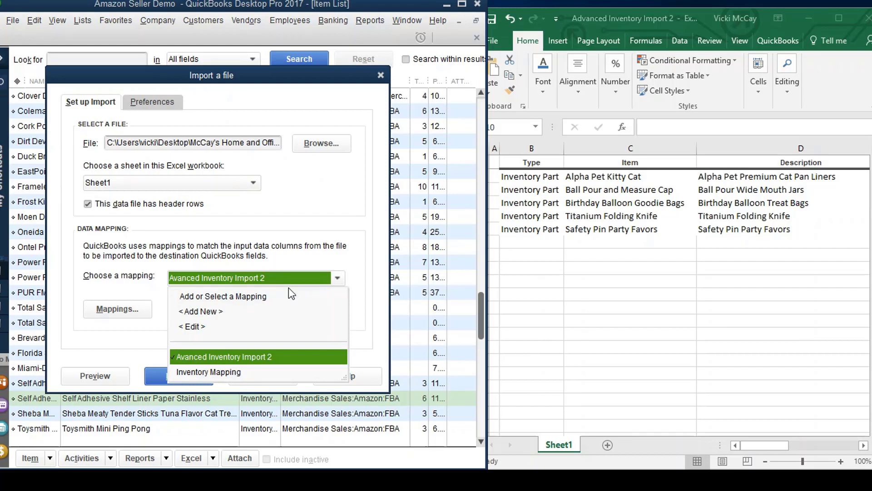
click(203, 312)
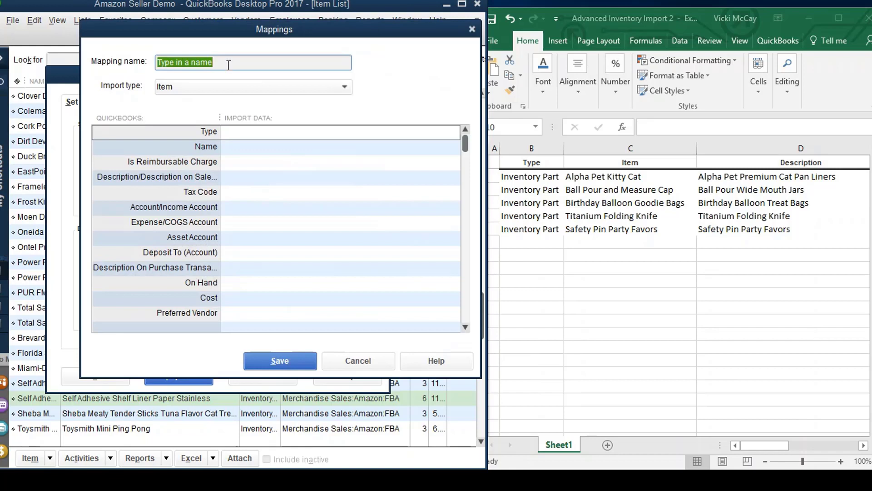
text(I)
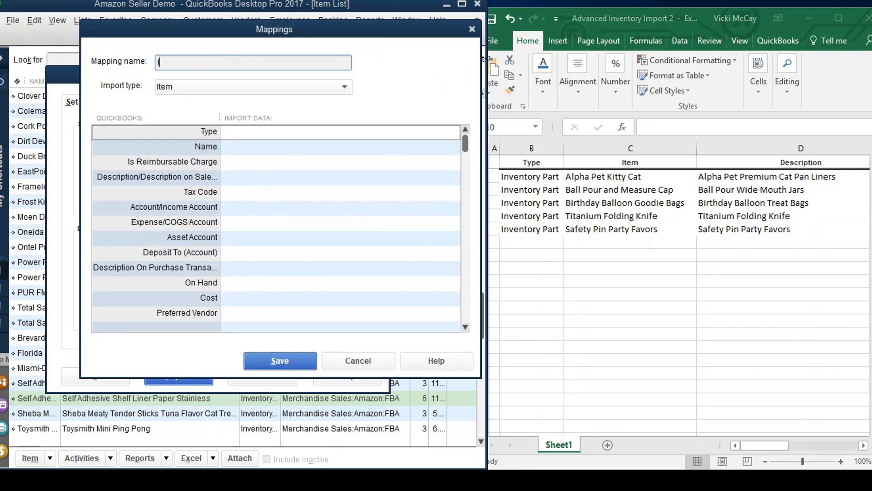
text(nport Inventory)
click(345, 86)
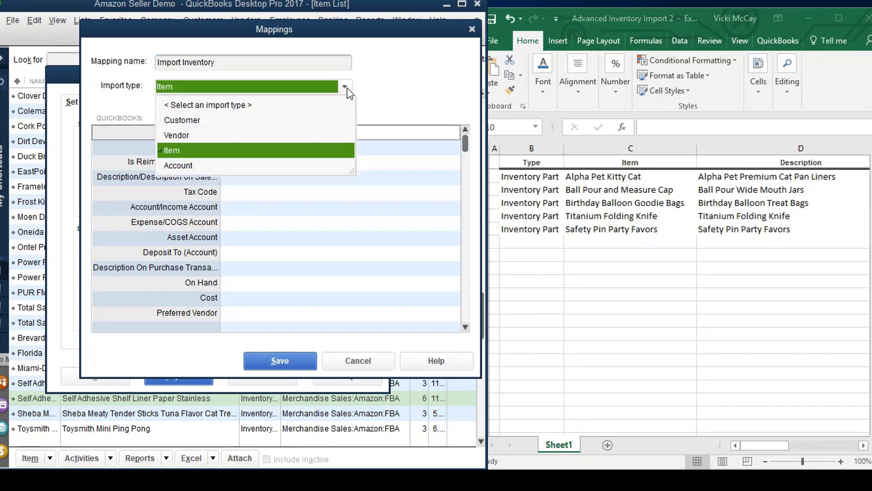
click(181, 150)
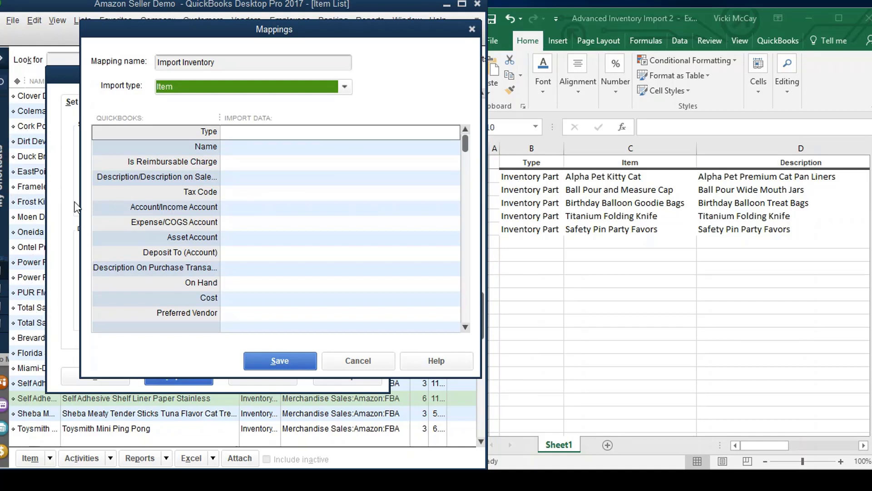
Map the Type field to the Type column and the Name field to the Item column
click(248, 134)
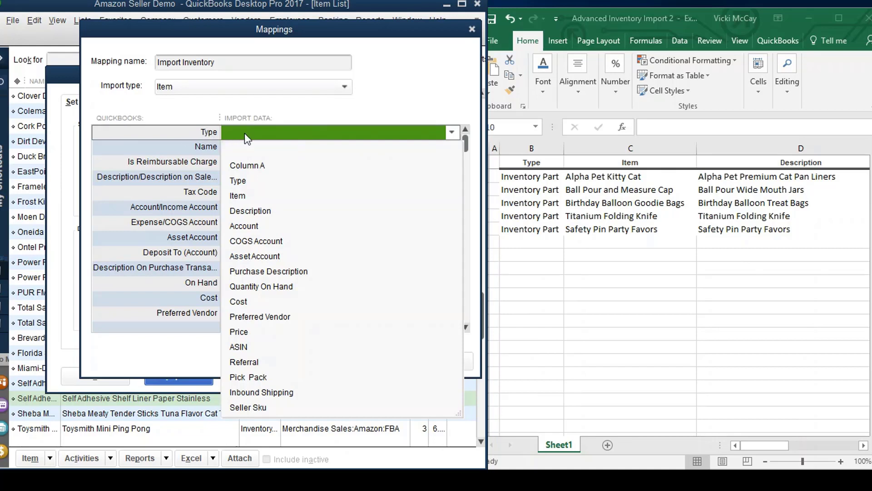
click(237, 183)
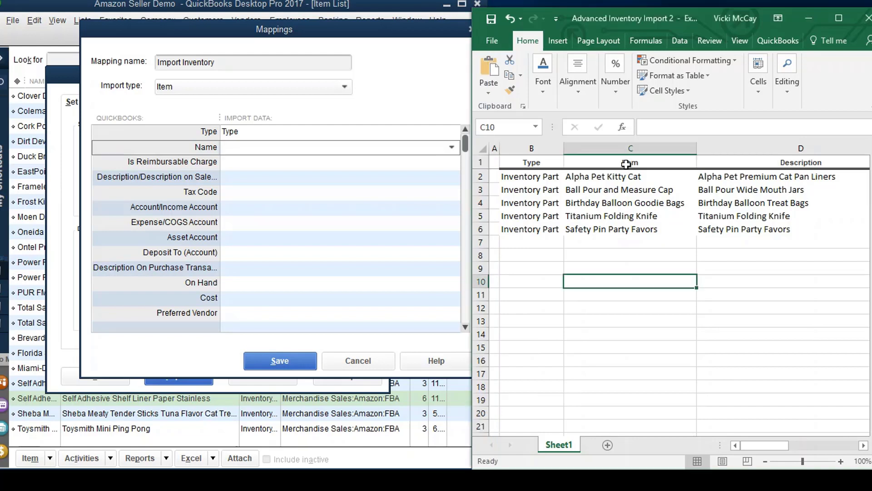
click(232, 145)
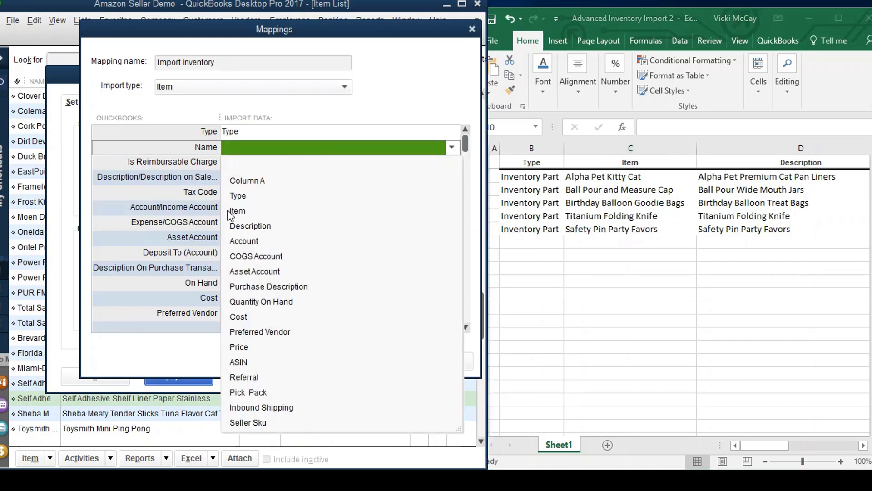
click(240, 213)
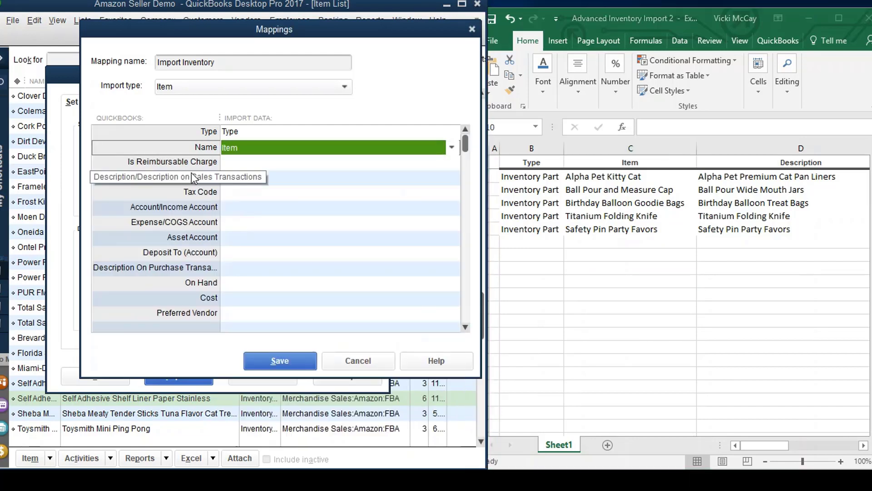
Map the sales description field to the Description column and Account/Income Account to the Account column
click(142, 179)
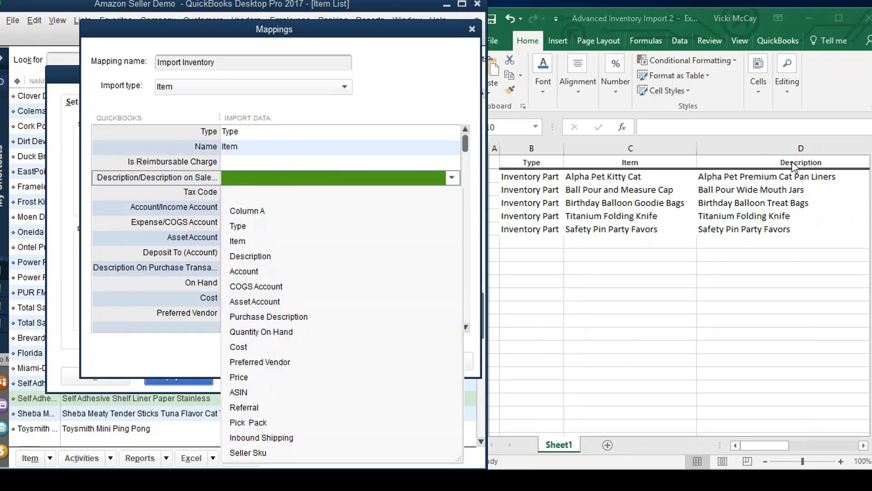
click(251, 256)
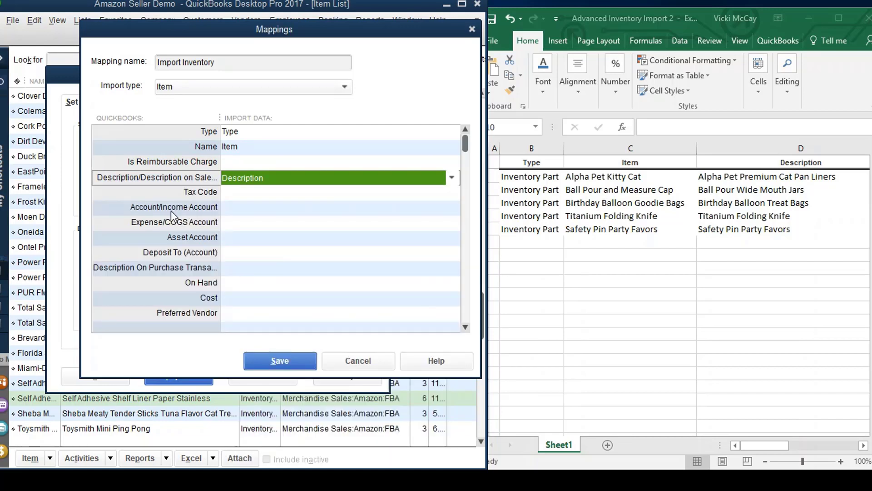
click(239, 212)
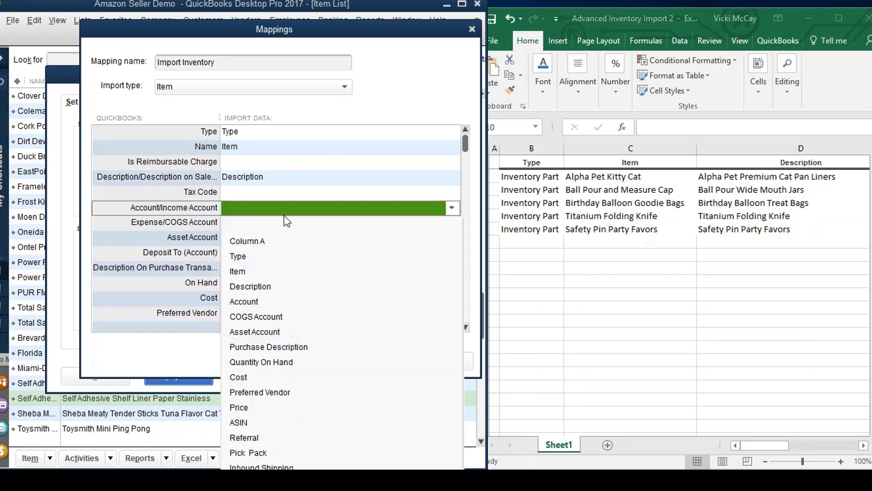
click(244, 302)
Map Expense/COGS Account to COGS Account and Asset Account to Asset Account, checking the spreadsheet's matching columns
click(250, 226)
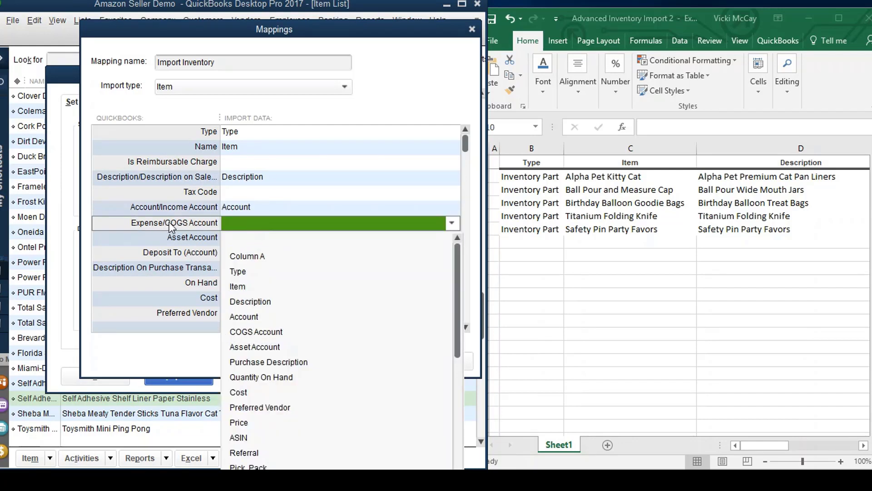
click(269, 331)
click(864, 445)
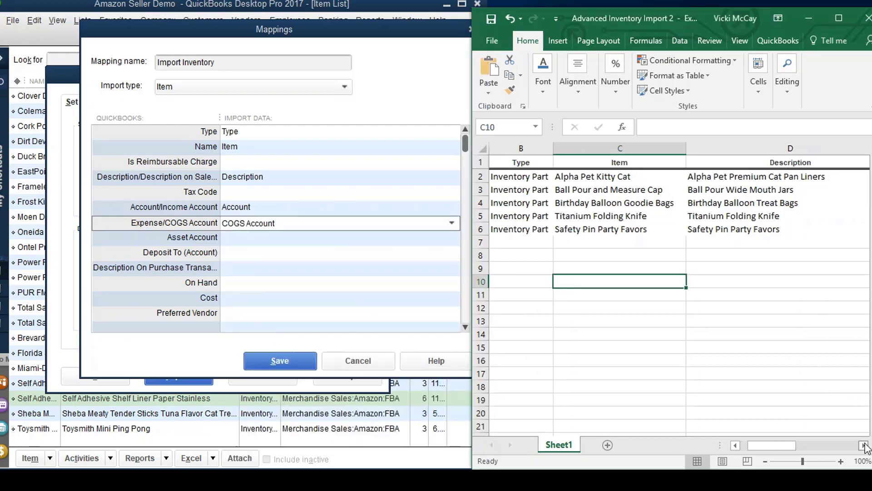
click(864, 445)
click(864, 445)
click(865, 446)
click(864, 444)
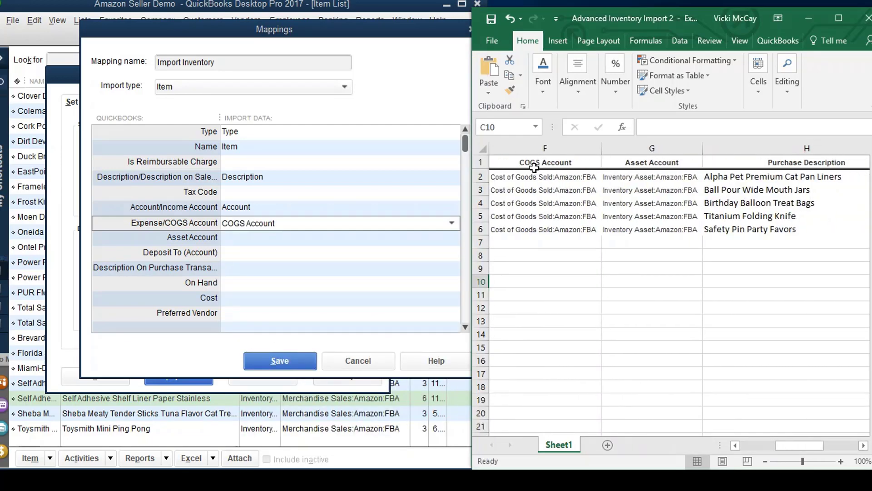
click(248, 238)
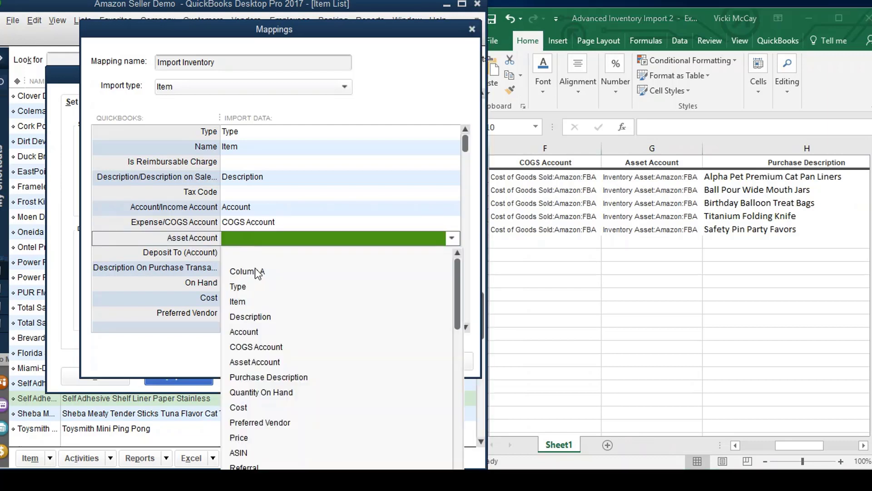
click(255, 362)
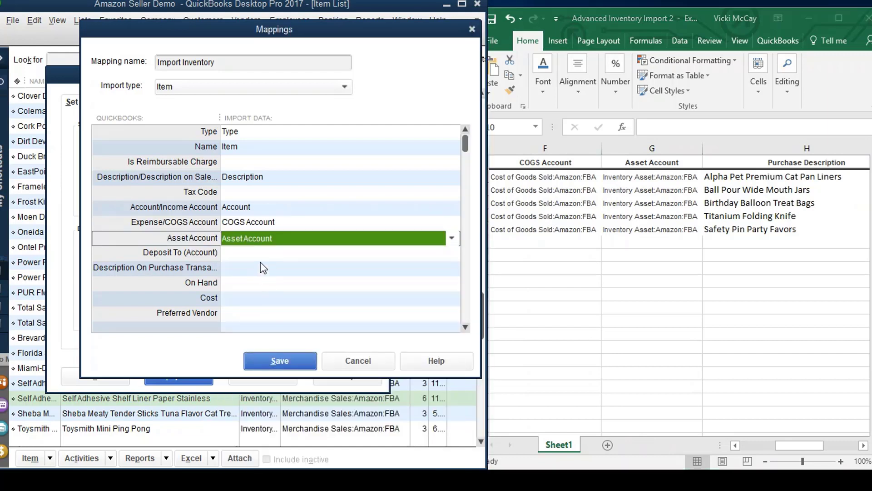
Map the purchase transaction description to Purchase Description and On Hand to Quantity On Hand
click(464, 327)
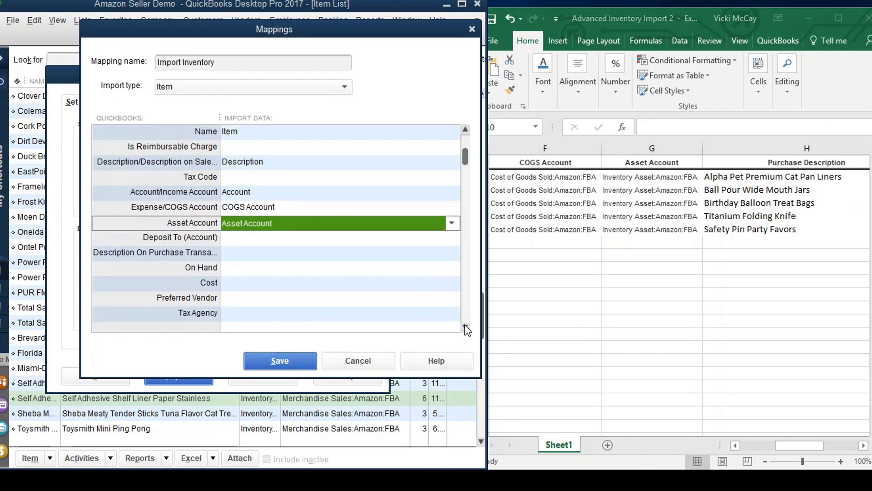
click(464, 327)
click(464, 327)
click(464, 327)
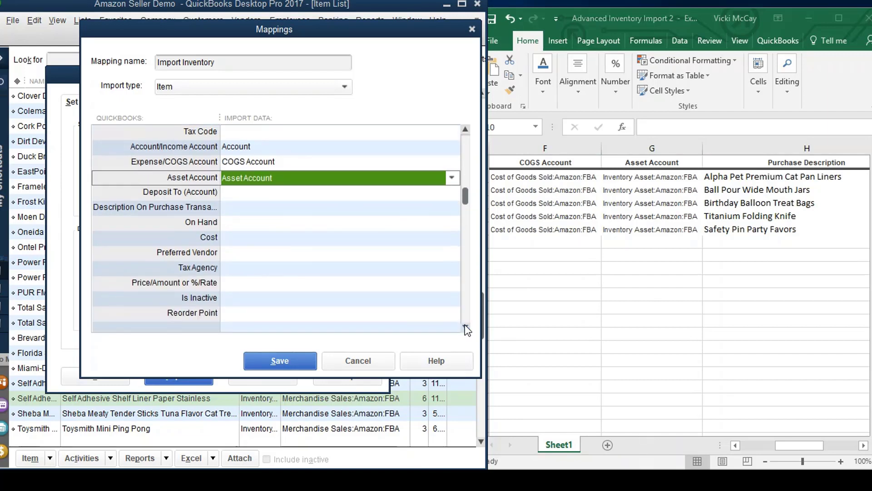
click(242, 210)
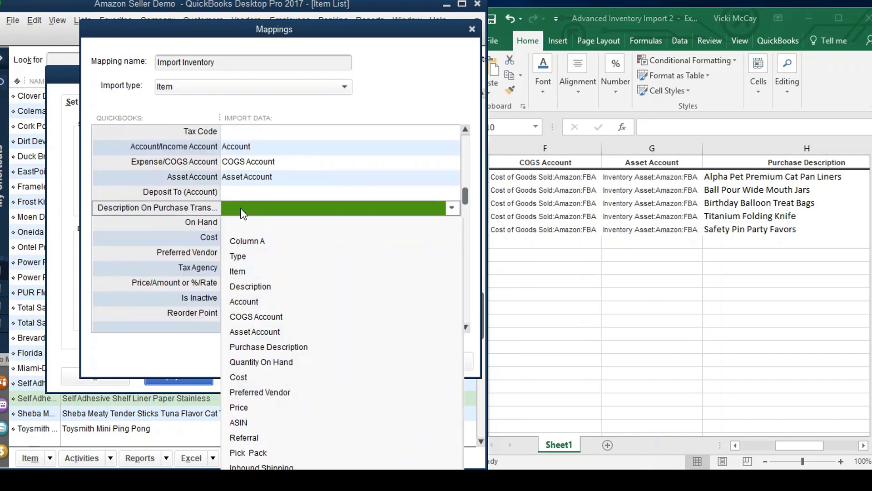
click(255, 347)
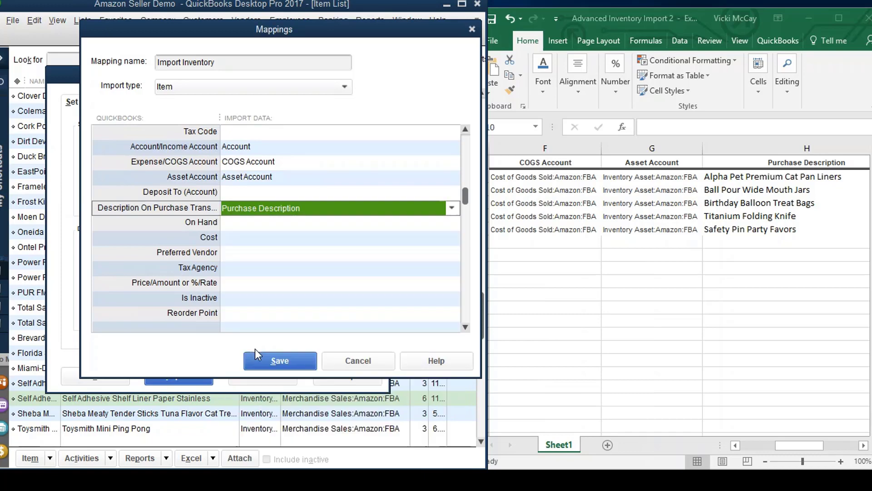
click(236, 223)
click(252, 375)
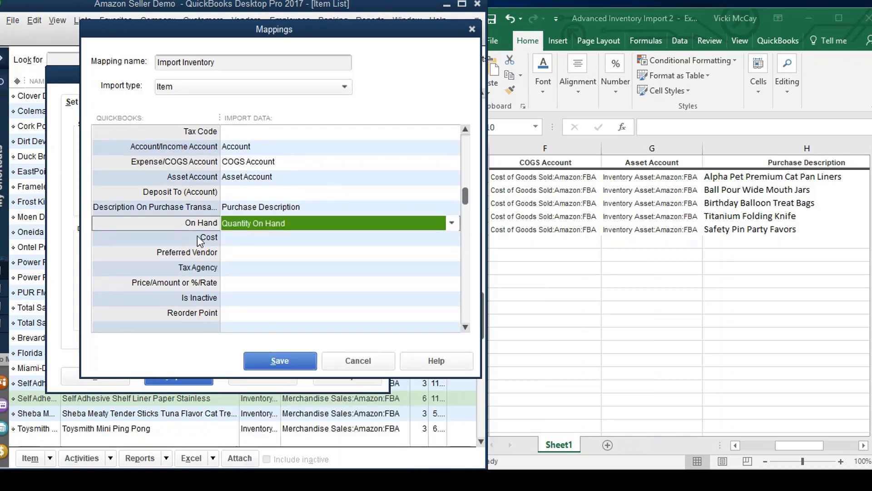
Map the Cost field to the Cost column and Preferred Vendor to the Preferred Vendor column
click(237, 238)
click(239, 406)
click(240, 253)
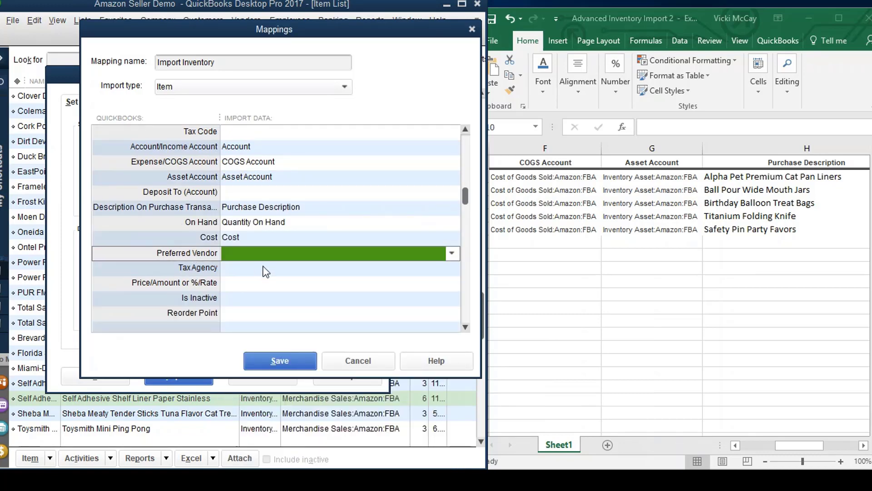
click(262, 437)
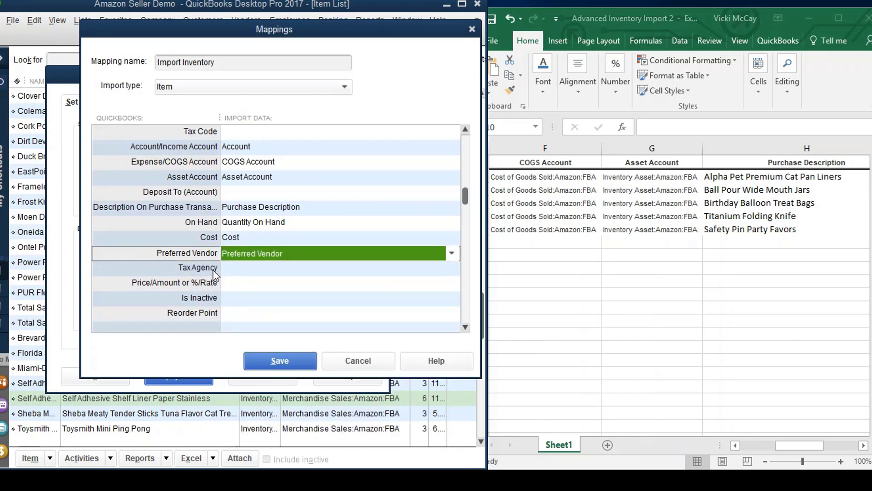
Map Price/Amount or %/Rate to the Price column and the custom ASIN field to the ASIN column
click(254, 283)
click(241, 191)
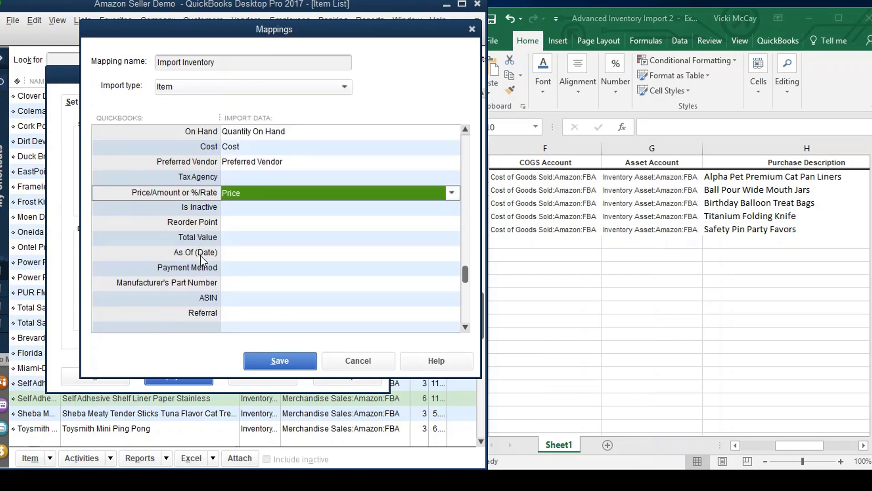
click(247, 297)
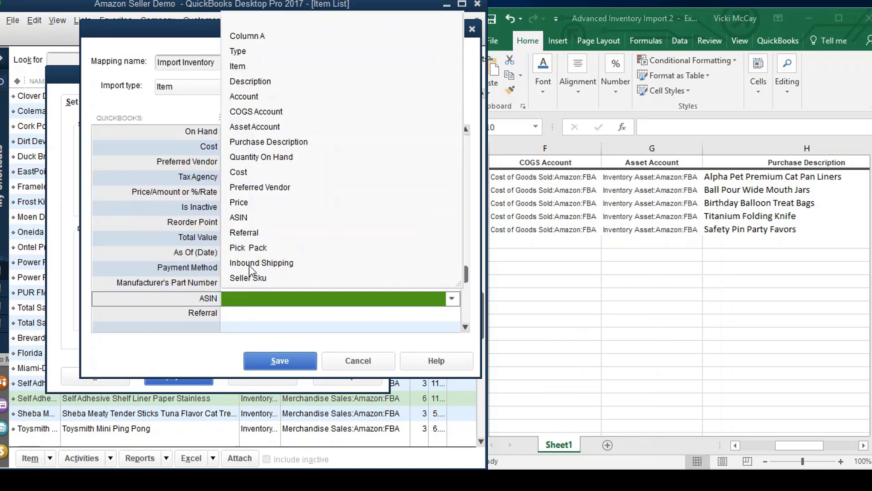
click(240, 217)
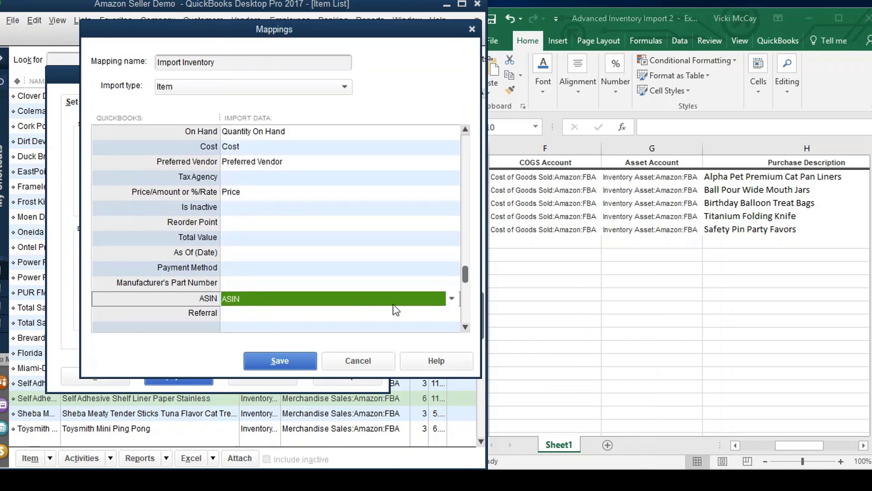
scroll(468, 327, down, 3)
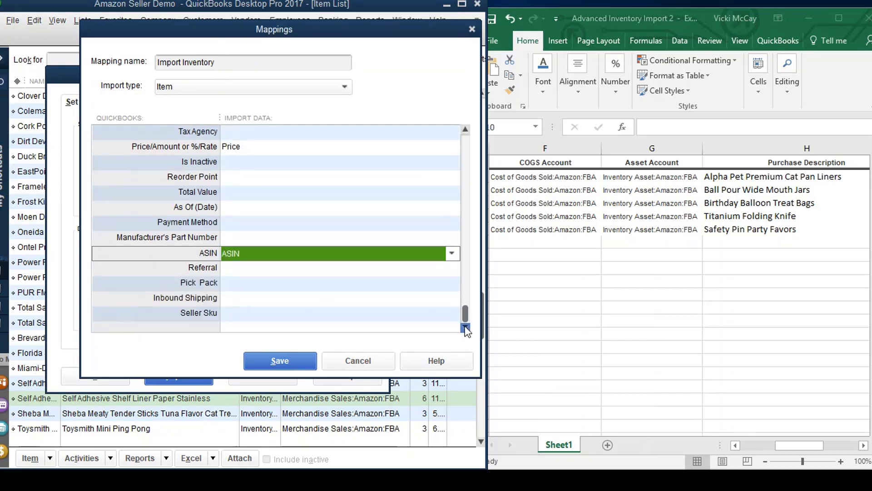
Map the custom Referral, Pick Pack and Inbound Shipping fields to the import columns of the same names
click(256, 267)
click(231, 281)
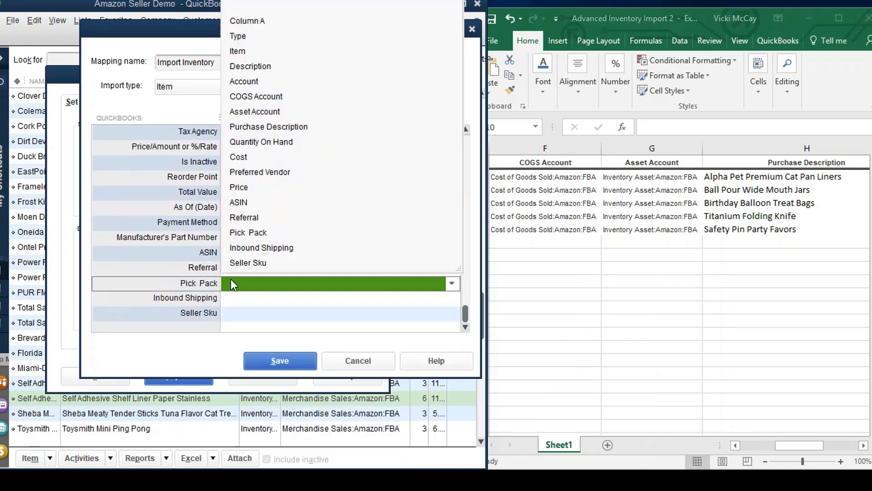
click(185, 300)
click(239, 263)
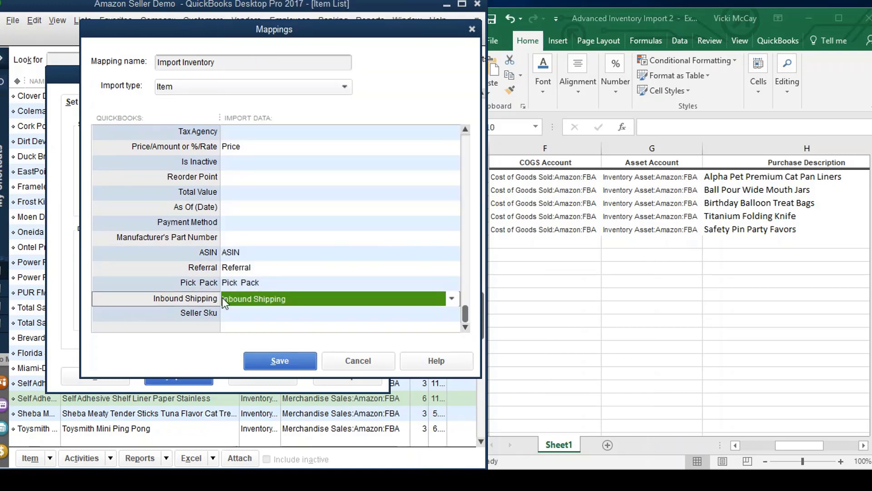
Map the custom Seller Sku field to the Seller Sku column and save the Import Inventory mapping
click(199, 310)
click(245, 313)
click(247, 293)
click(271, 359)
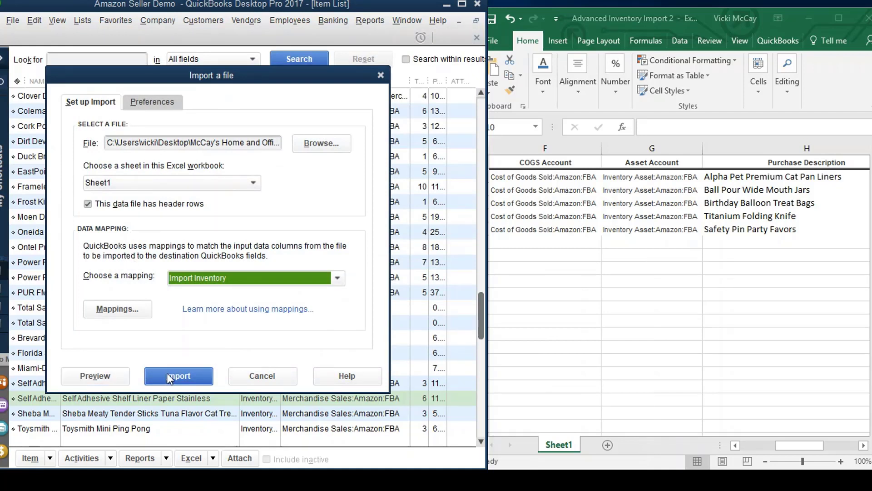
Try to preview the import, and save and close the Advanced Inventory Import 2 workbook to free the file
click(90, 379)
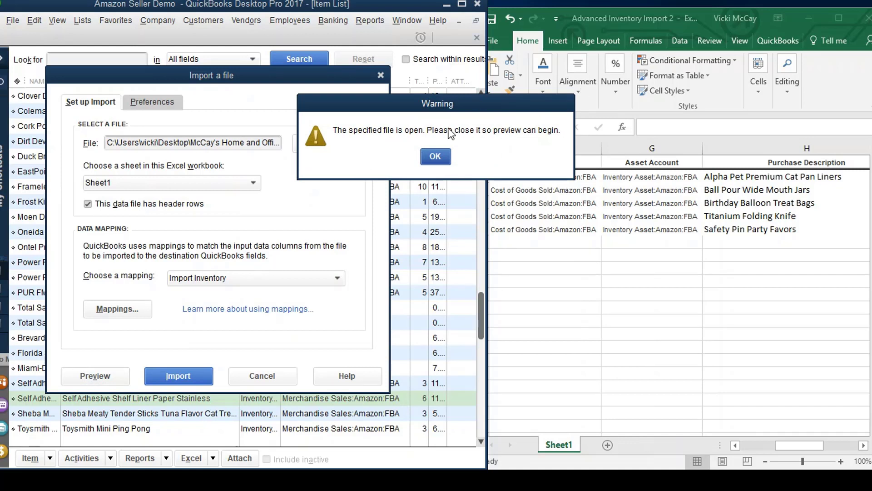
click(867, 19)
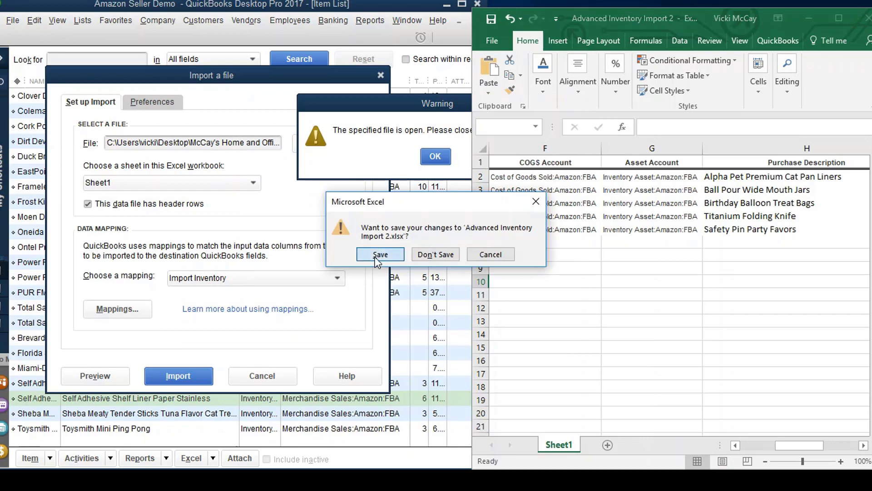
click(379, 254)
click(435, 156)
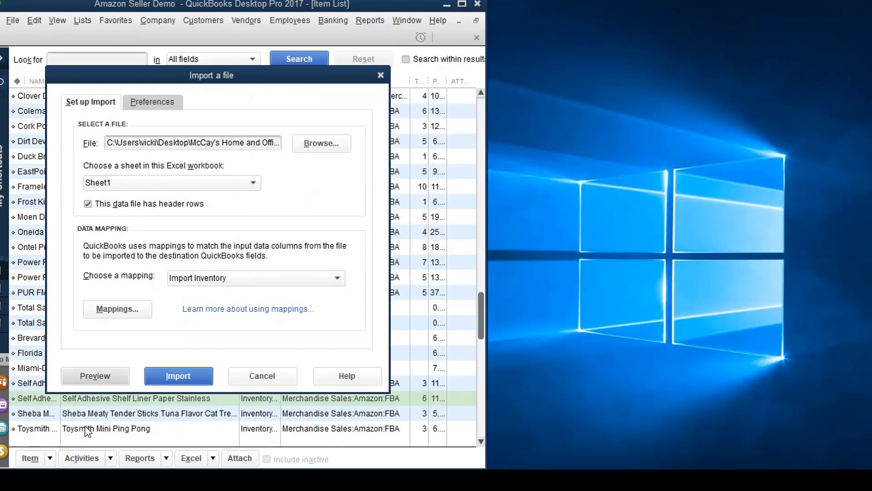
Preview all import data, check every row's status and the details of Ball Pour and Measure Cap, and close the preview
click(82, 377)
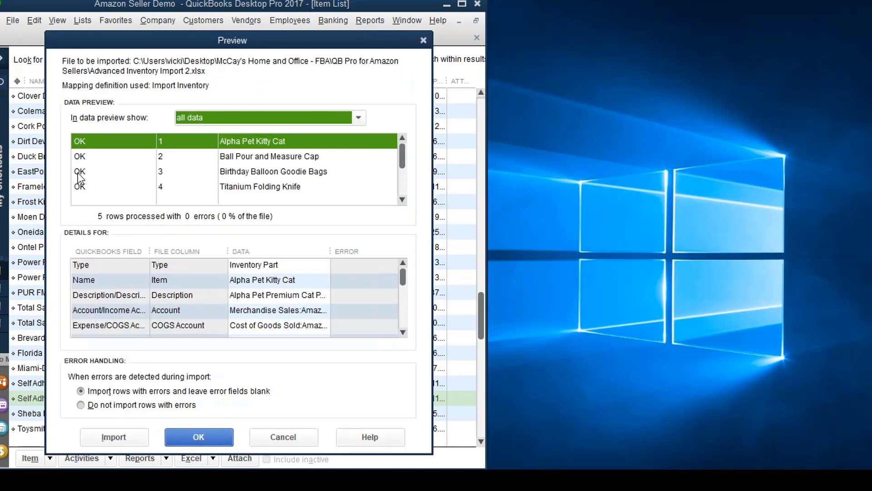
click(402, 200)
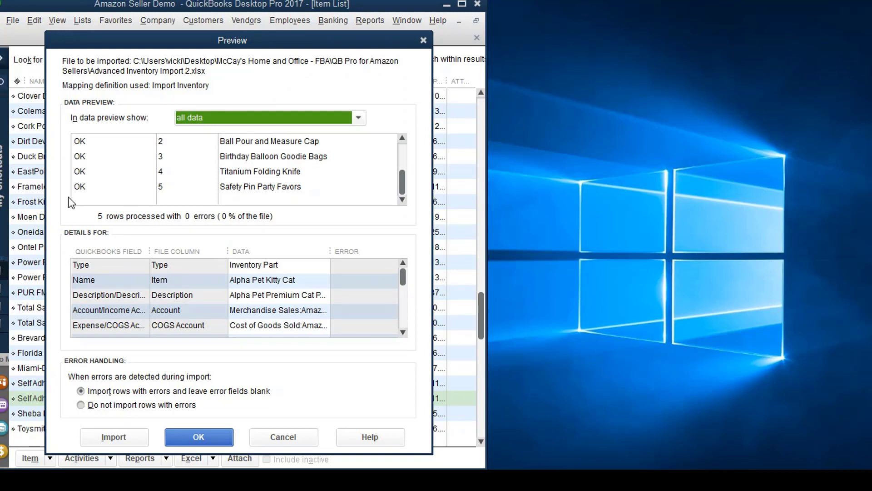
click(79, 142)
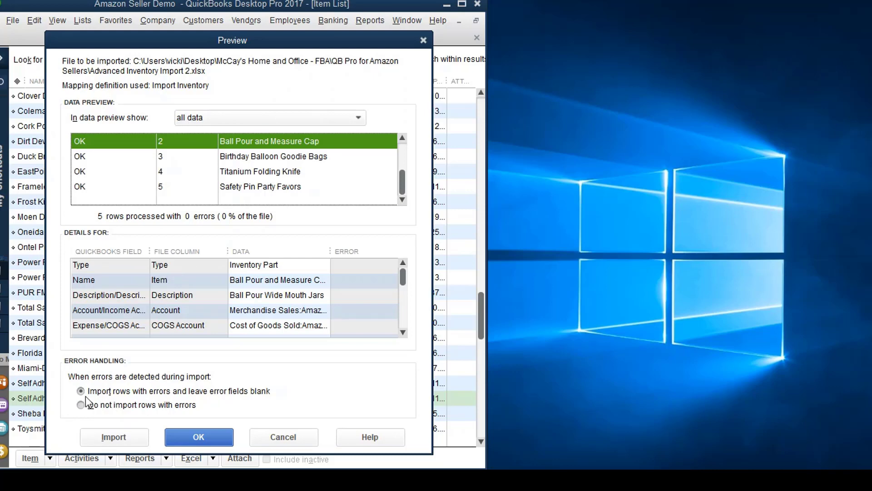
click(198, 437)
Import the inventory data with the Import Inventory mapping, continuing without a backup, and check the Item List for the new items
click(178, 376)
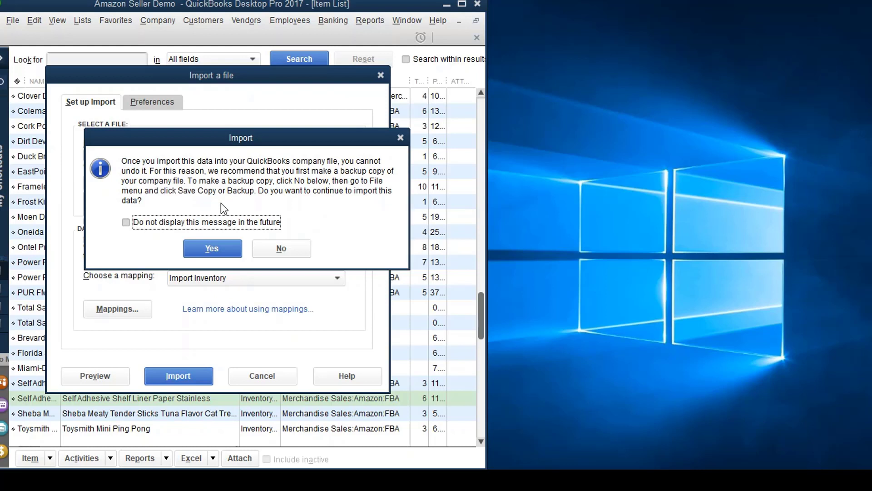
click(212, 249)
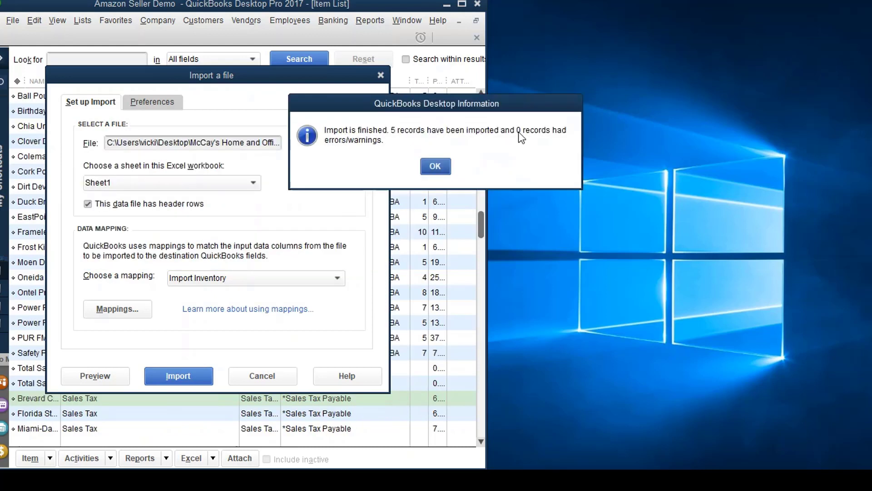
click(435, 166)
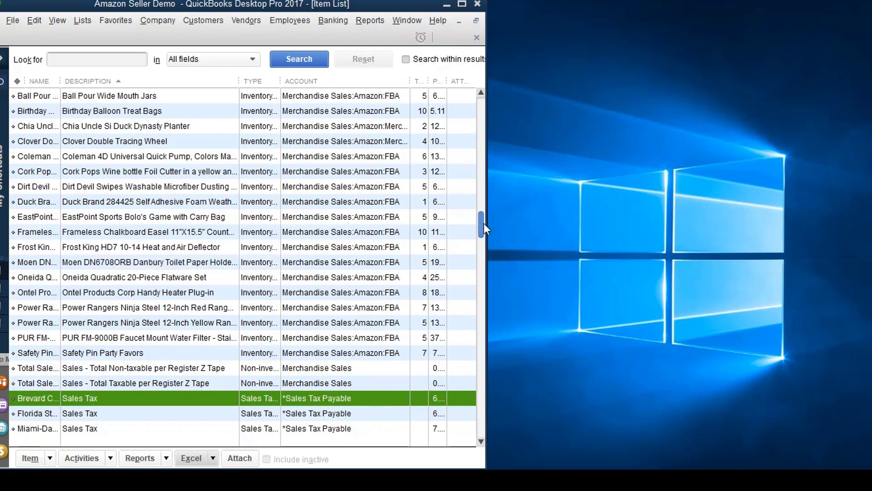
drag(484, 230, 467, 345)
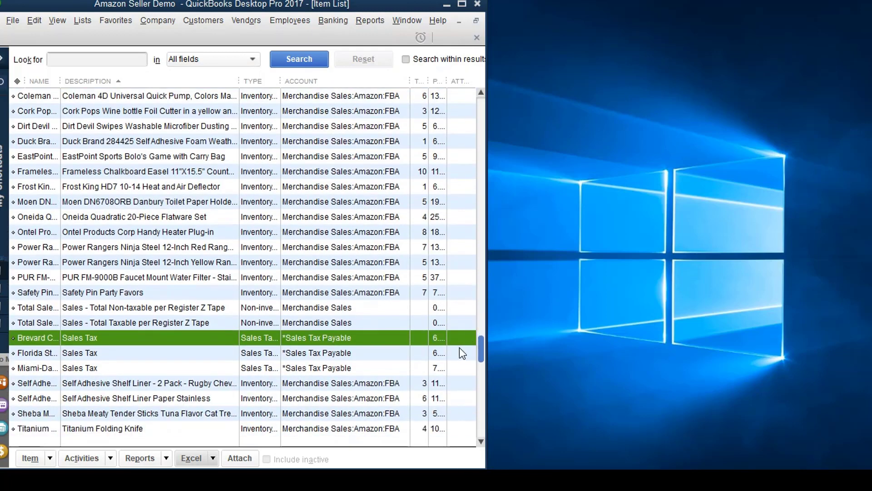
scroll(459, 347, down, 1)
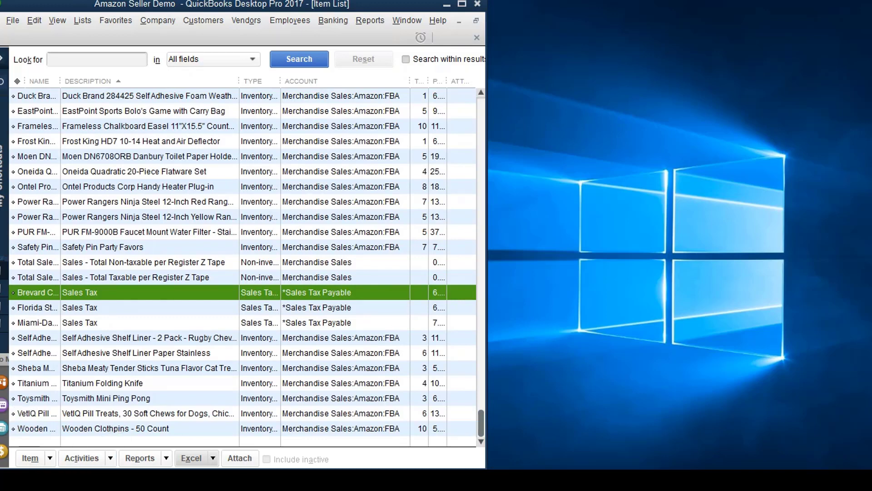
Start Excel and reopen the Advanced Inventory Import 2 workbook for comparison with the Item List
click(4, 480)
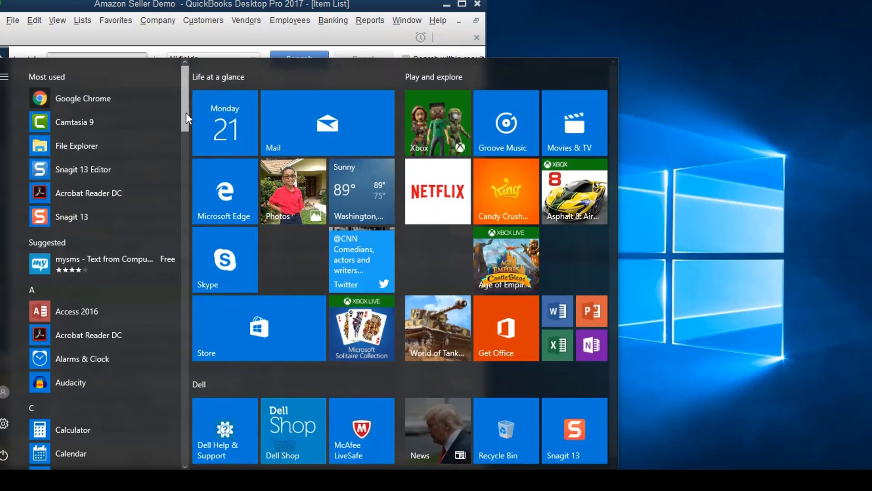
drag(186, 113, 170, 177)
click(73, 367)
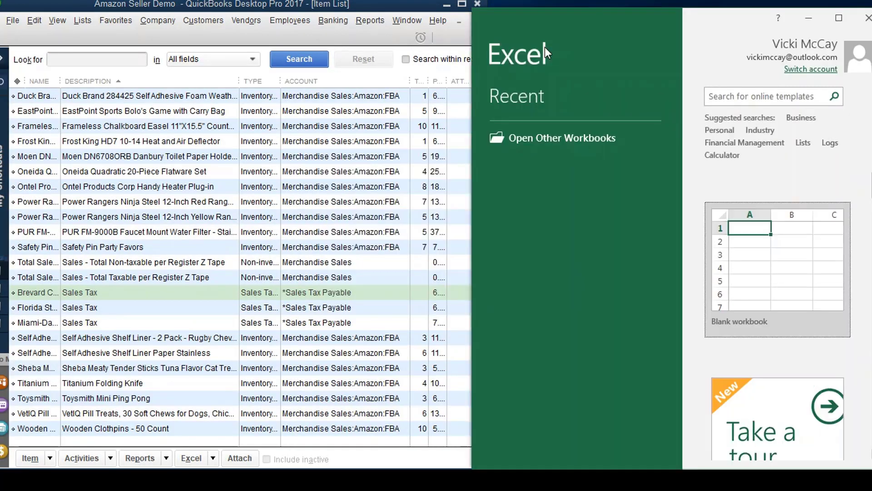
click(576, 144)
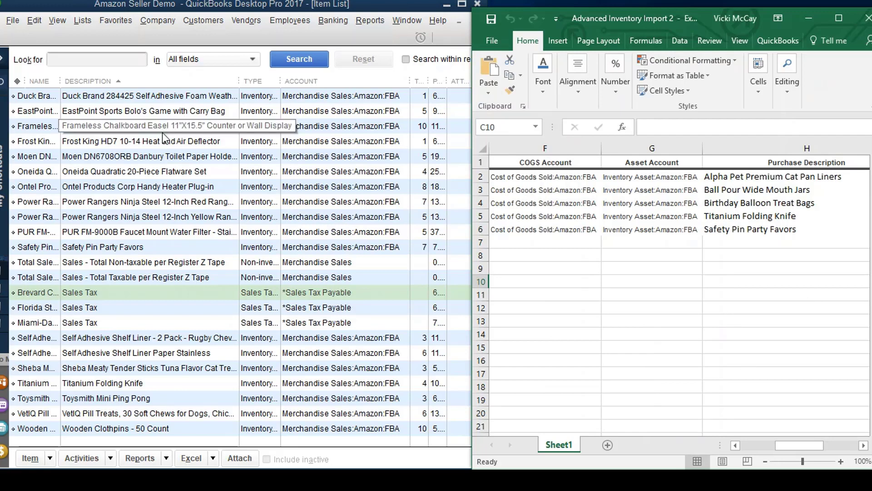
Open the Alpha Pet Premium Cat Pan Liners item, review its details and custom fields, and return to the Item List
click(254, 146)
scroll(253, 145, up, 4)
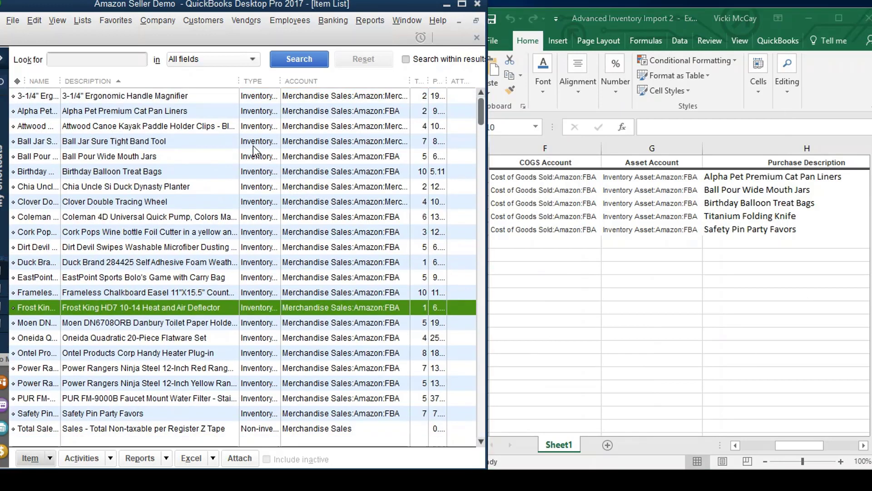
double_click(179, 111)
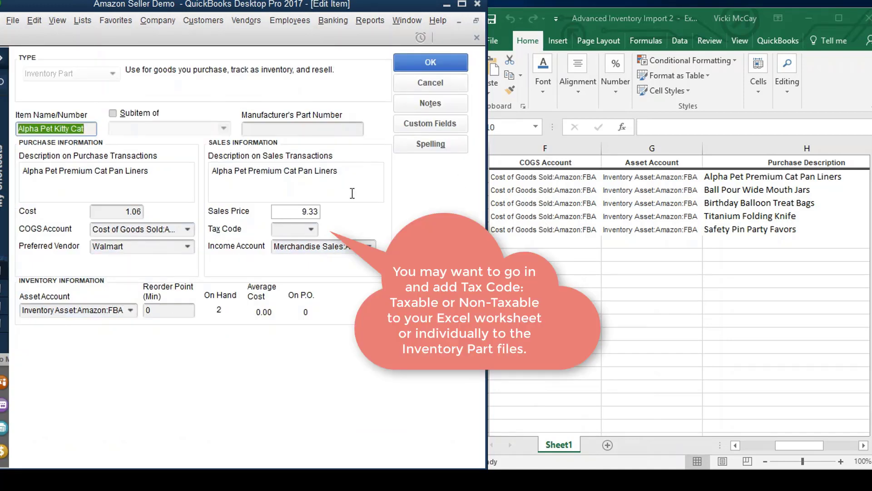
click(430, 123)
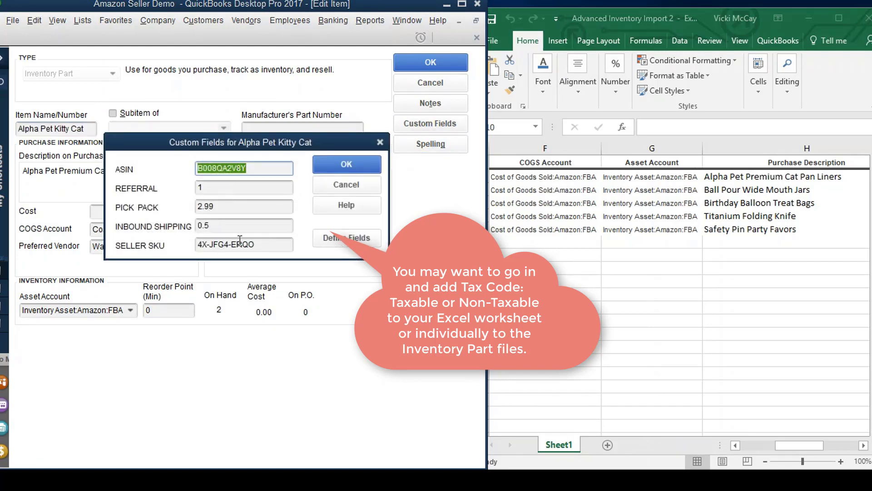
click(347, 164)
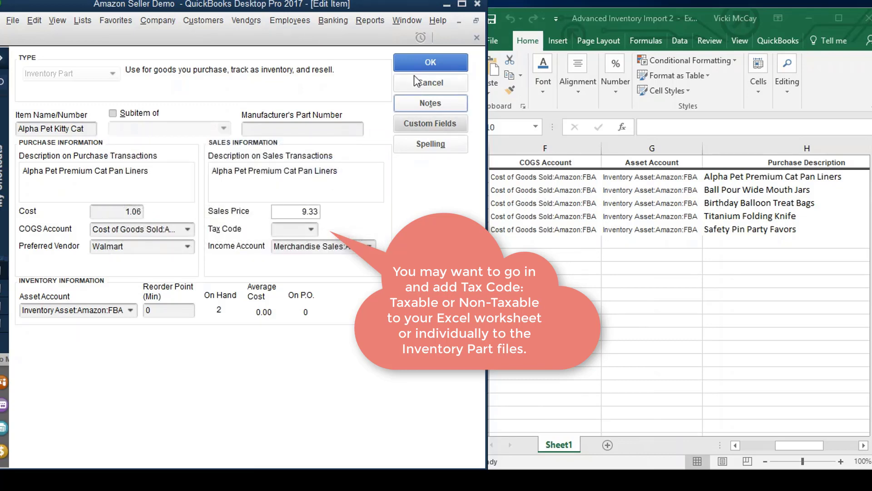
click(455, 78)
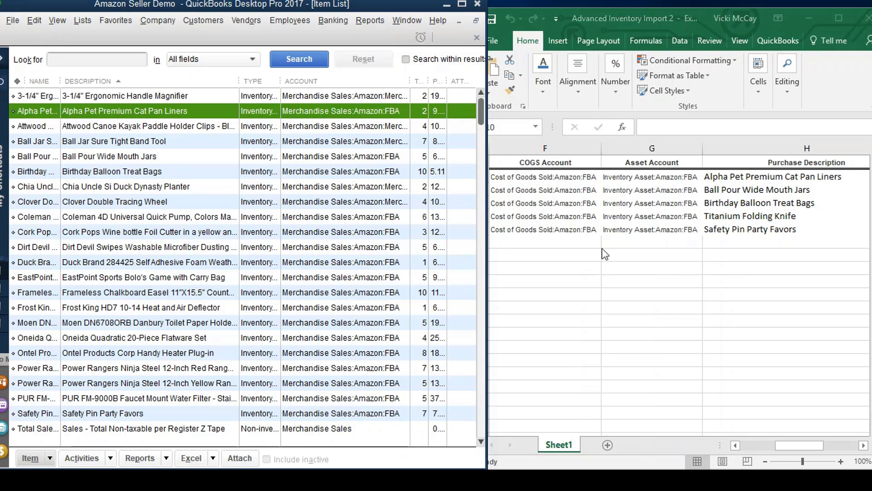
Open the Safety Pin Party Favors item from the Item List and review its details and custom fields
scroll(83, 403, down, 4)
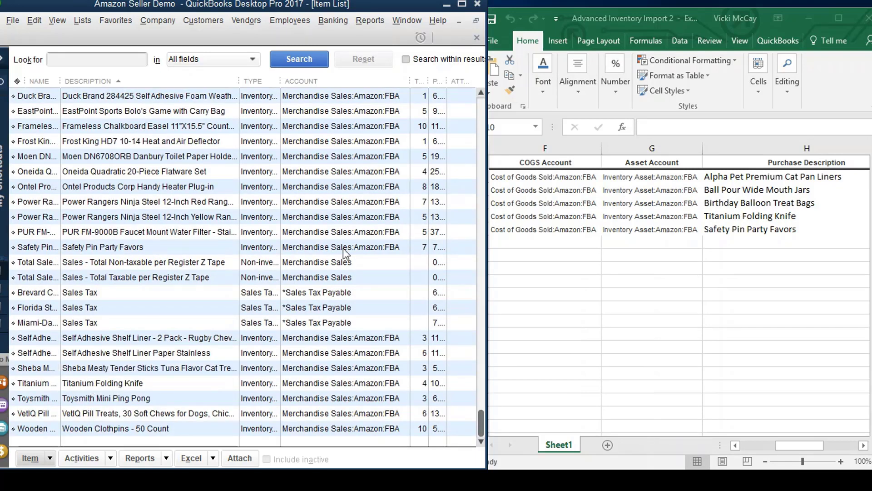
double_click(384, 247)
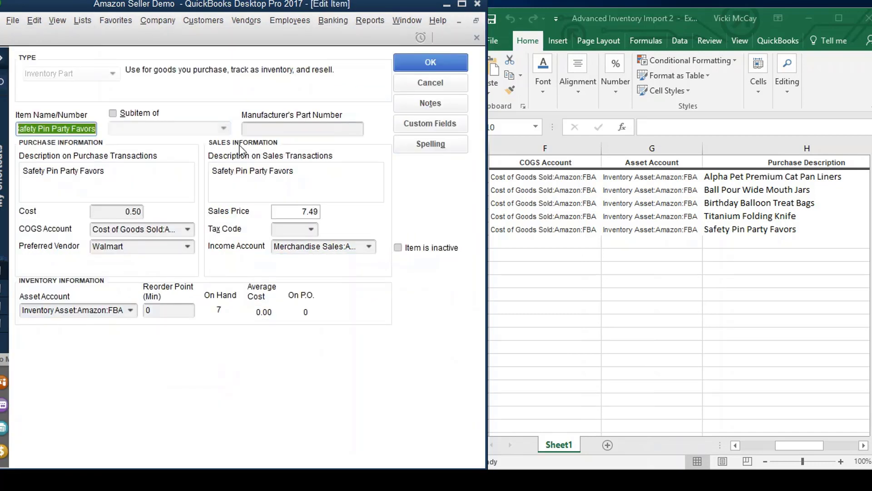
click(418, 127)
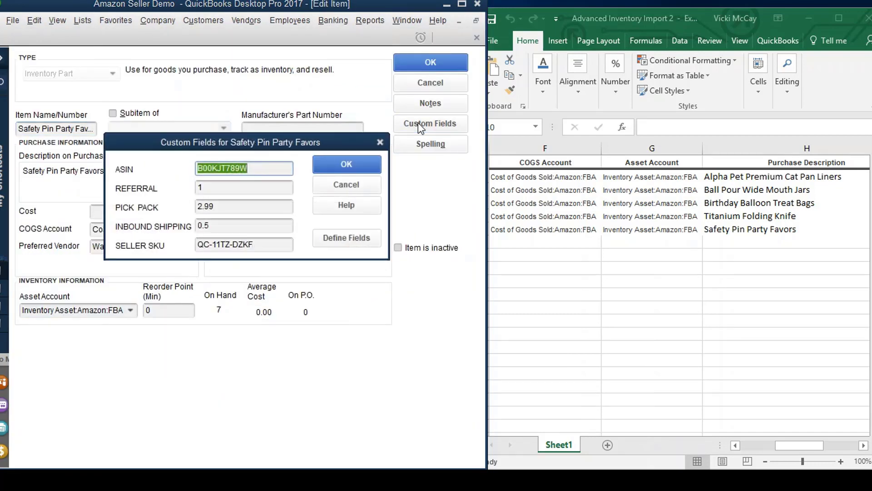
click(346, 164)
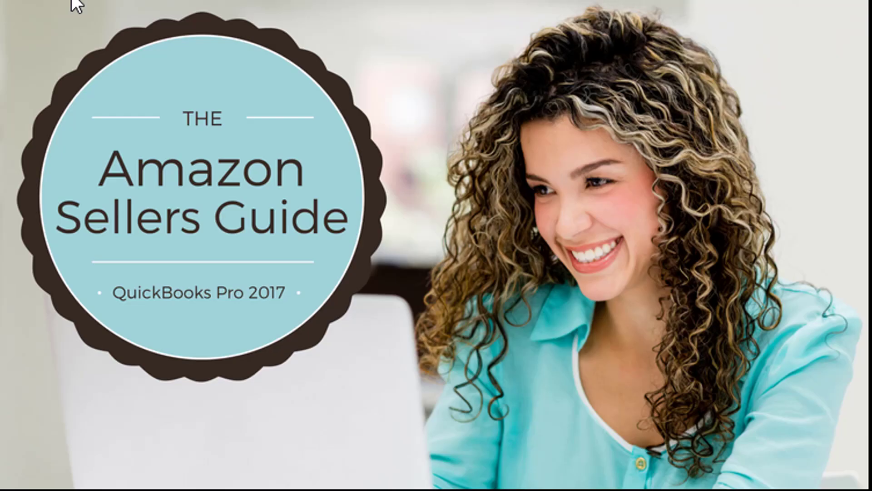